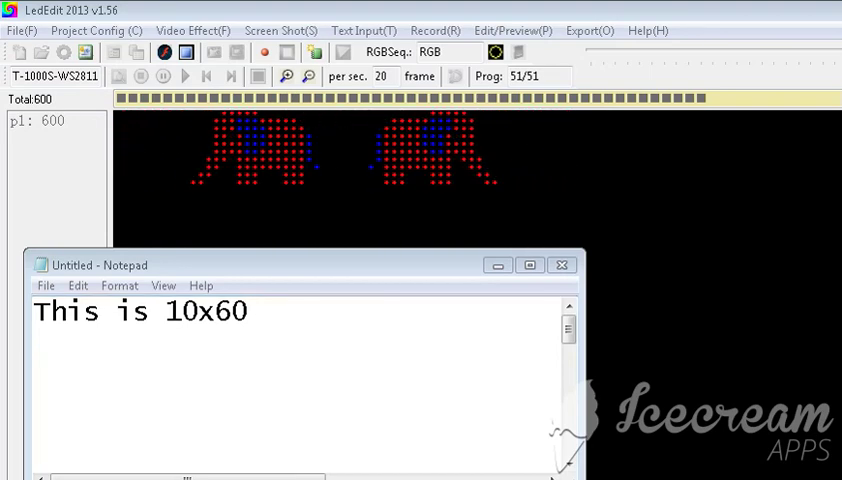
# - Stop the elephant animation and bring up the Auto config layout settings
pyautogui.press('Escape')
pyautogui.hotkey('ctrl', 'a')
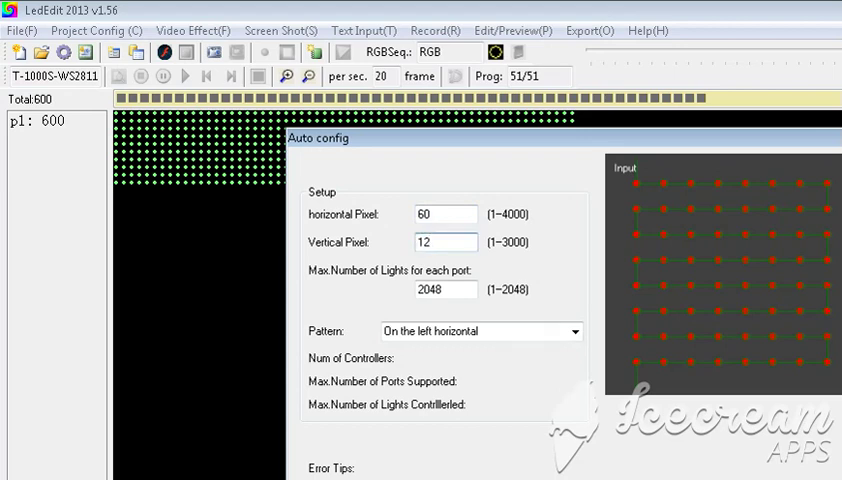
# - Apply the 60 by 12 layout and acknowledge the 720-LED total message
pyautogui.moveTo(450, 138); pyautogui.dragTo(451, 39)
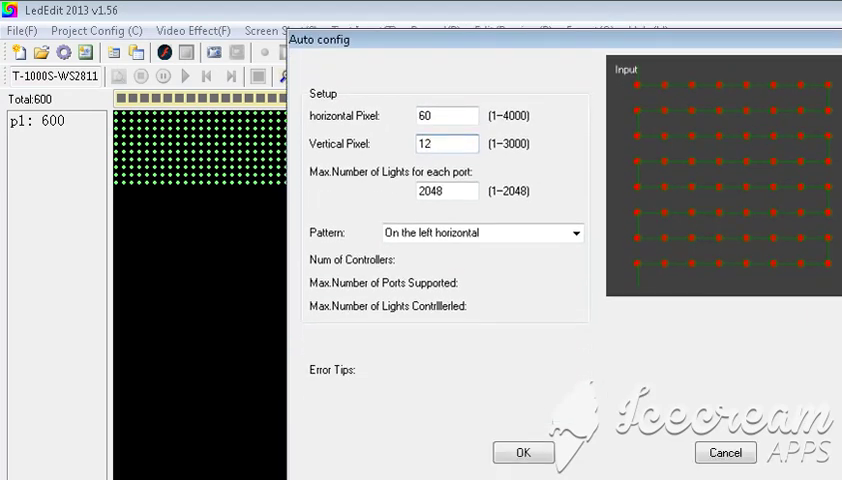
pyautogui.click(523, 452)
pyautogui.press('Return')
# - Reload elephant animation file 6 from Video Effect > Open Video
pyautogui.click(193, 30)
pyautogui.click(220, 54)
pyautogui.doubleClick(772, 112)
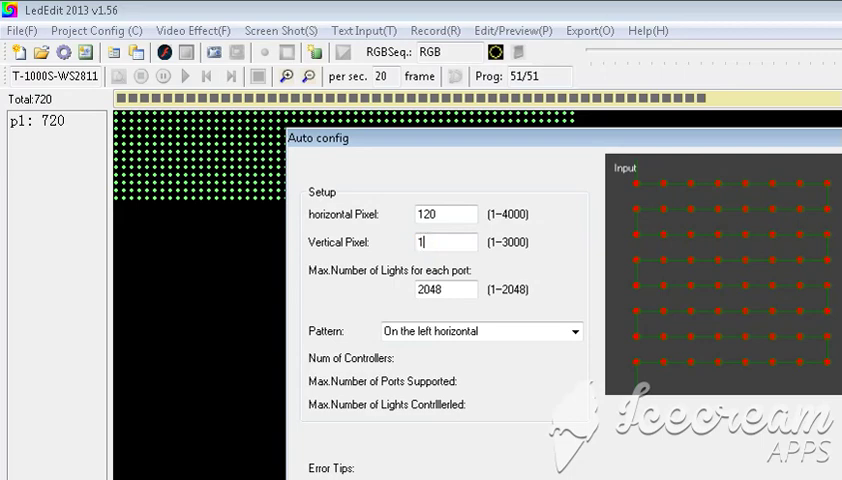
pyautogui.write('5')
# - Apply the 120 by 15 layout and acknowledge the 1800-LED total message
pyautogui.moveTo(400, 138); pyautogui.dragTo(387, 28)
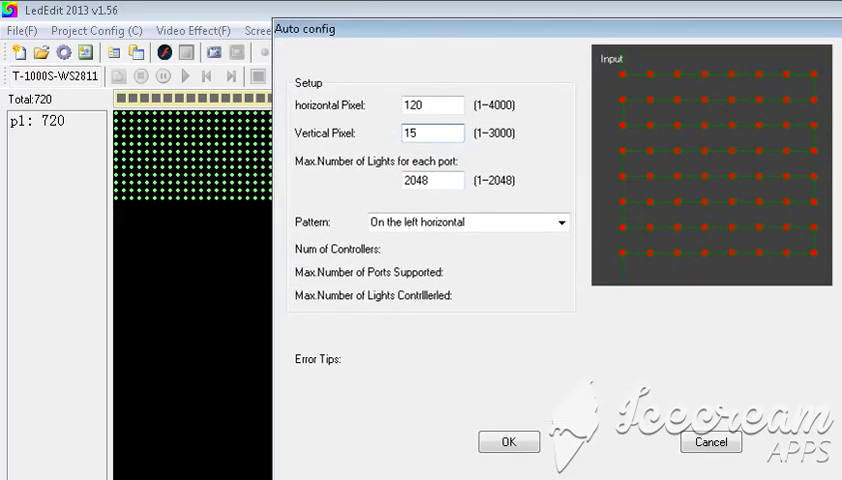
pyautogui.click(509, 442)
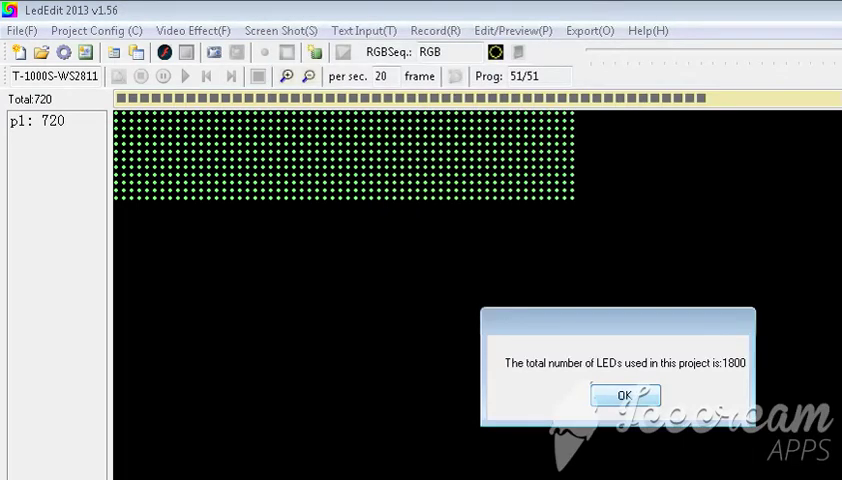
pyautogui.click(626, 395)
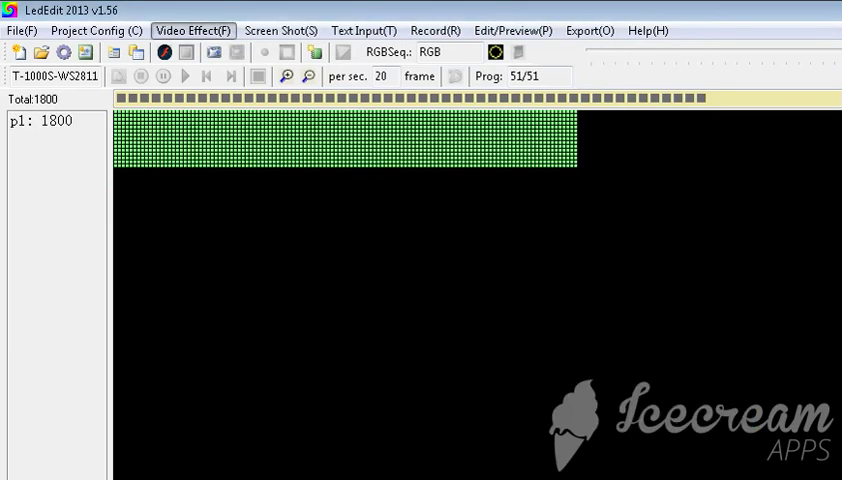
# - Play elephant file 6 on the 1800-LED grid, then reopen Auto config
pyautogui.click(193, 30)
pyautogui.click(230, 52)
pyautogui.doubleClick(771, 110)
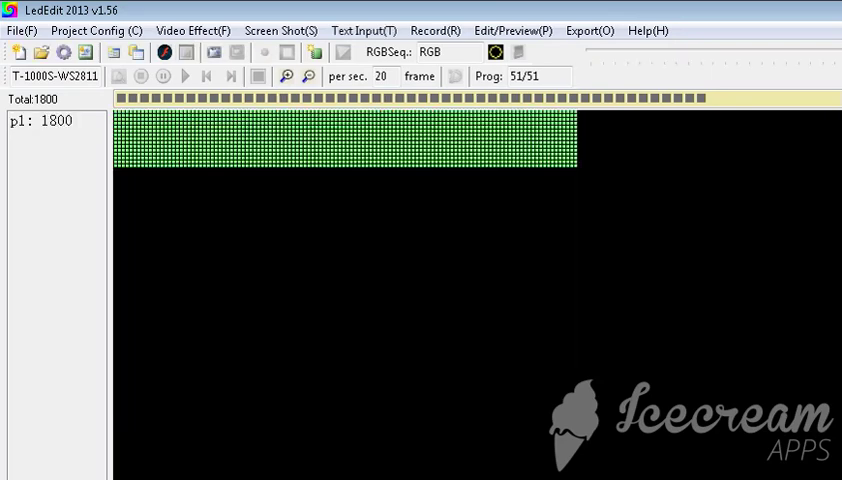
pyautogui.hotkey('ctrl', 'a')
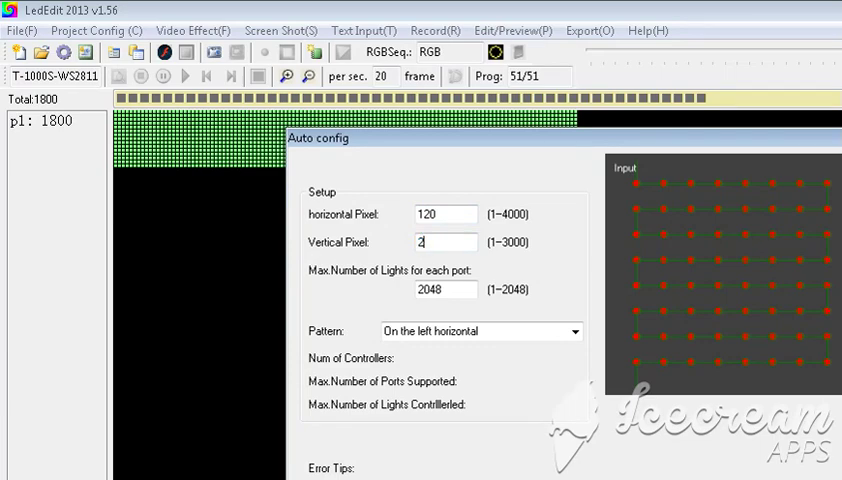
# - Apply the 120 by 20 layout and acknowledge the 2400-LED total message
pyautogui.moveTo(450, 138); pyautogui.dragTo(439, 27)
pyautogui.click(510, 440)
pyautogui.click(630, 396)
pyautogui.click(193, 30)
# - Play elephant file 6 on the 2400-LED grid, then load snail file 11 from Thoranam\Ani
pyautogui.click(226, 53)
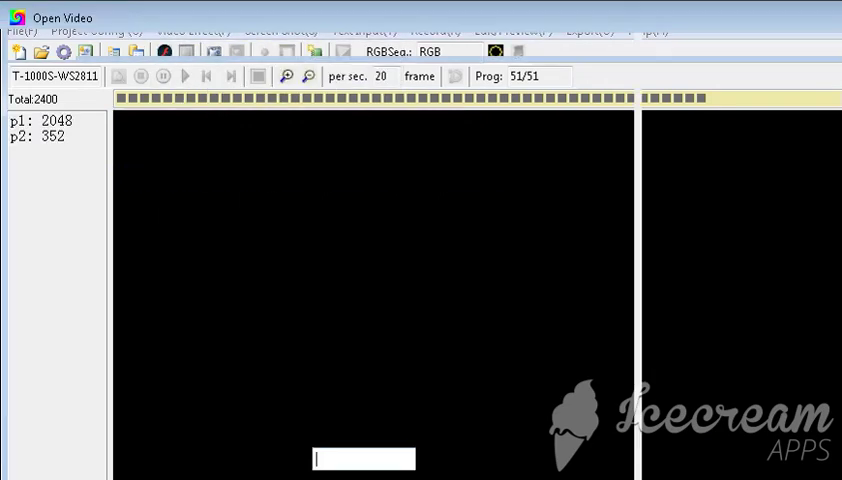
pyautogui.doubleClick(772, 110)
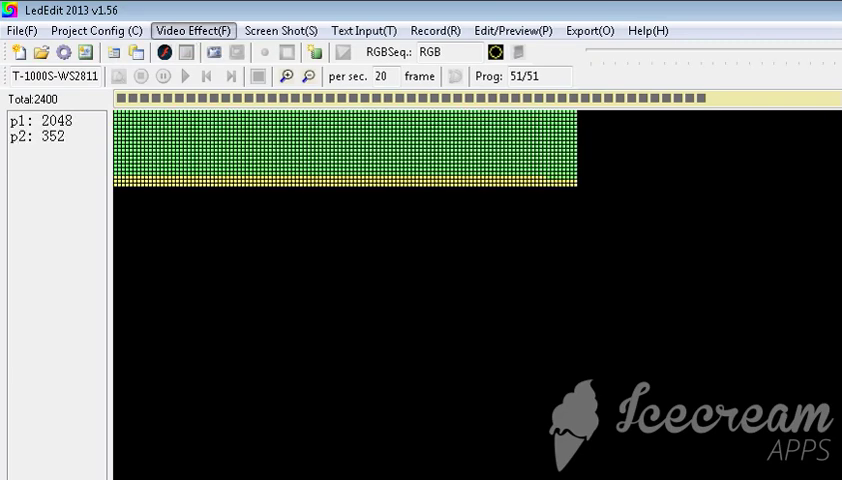
pyautogui.click(193, 30)
pyautogui.click(227, 53)
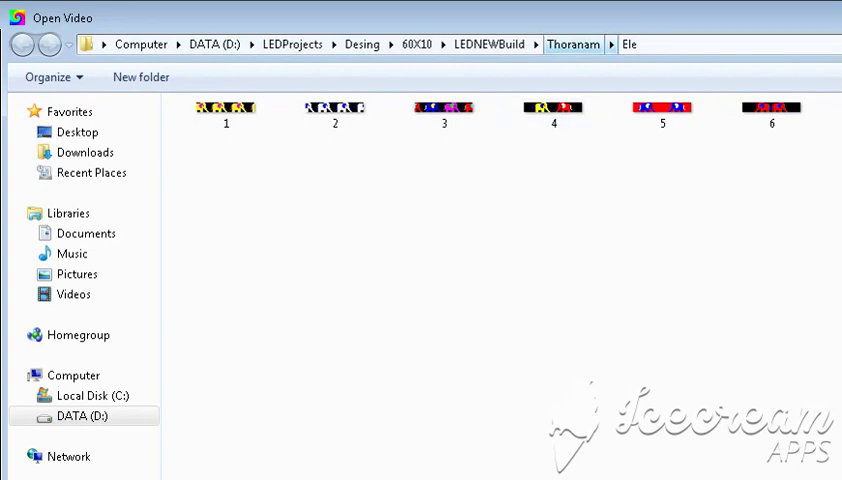
pyautogui.click(573, 44)
pyautogui.doubleClick(207, 173)
pyautogui.doubleClick(335, 150)
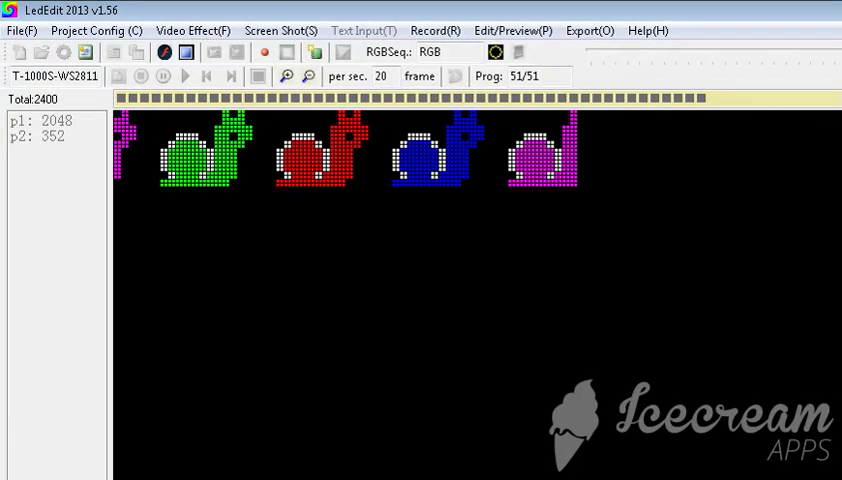